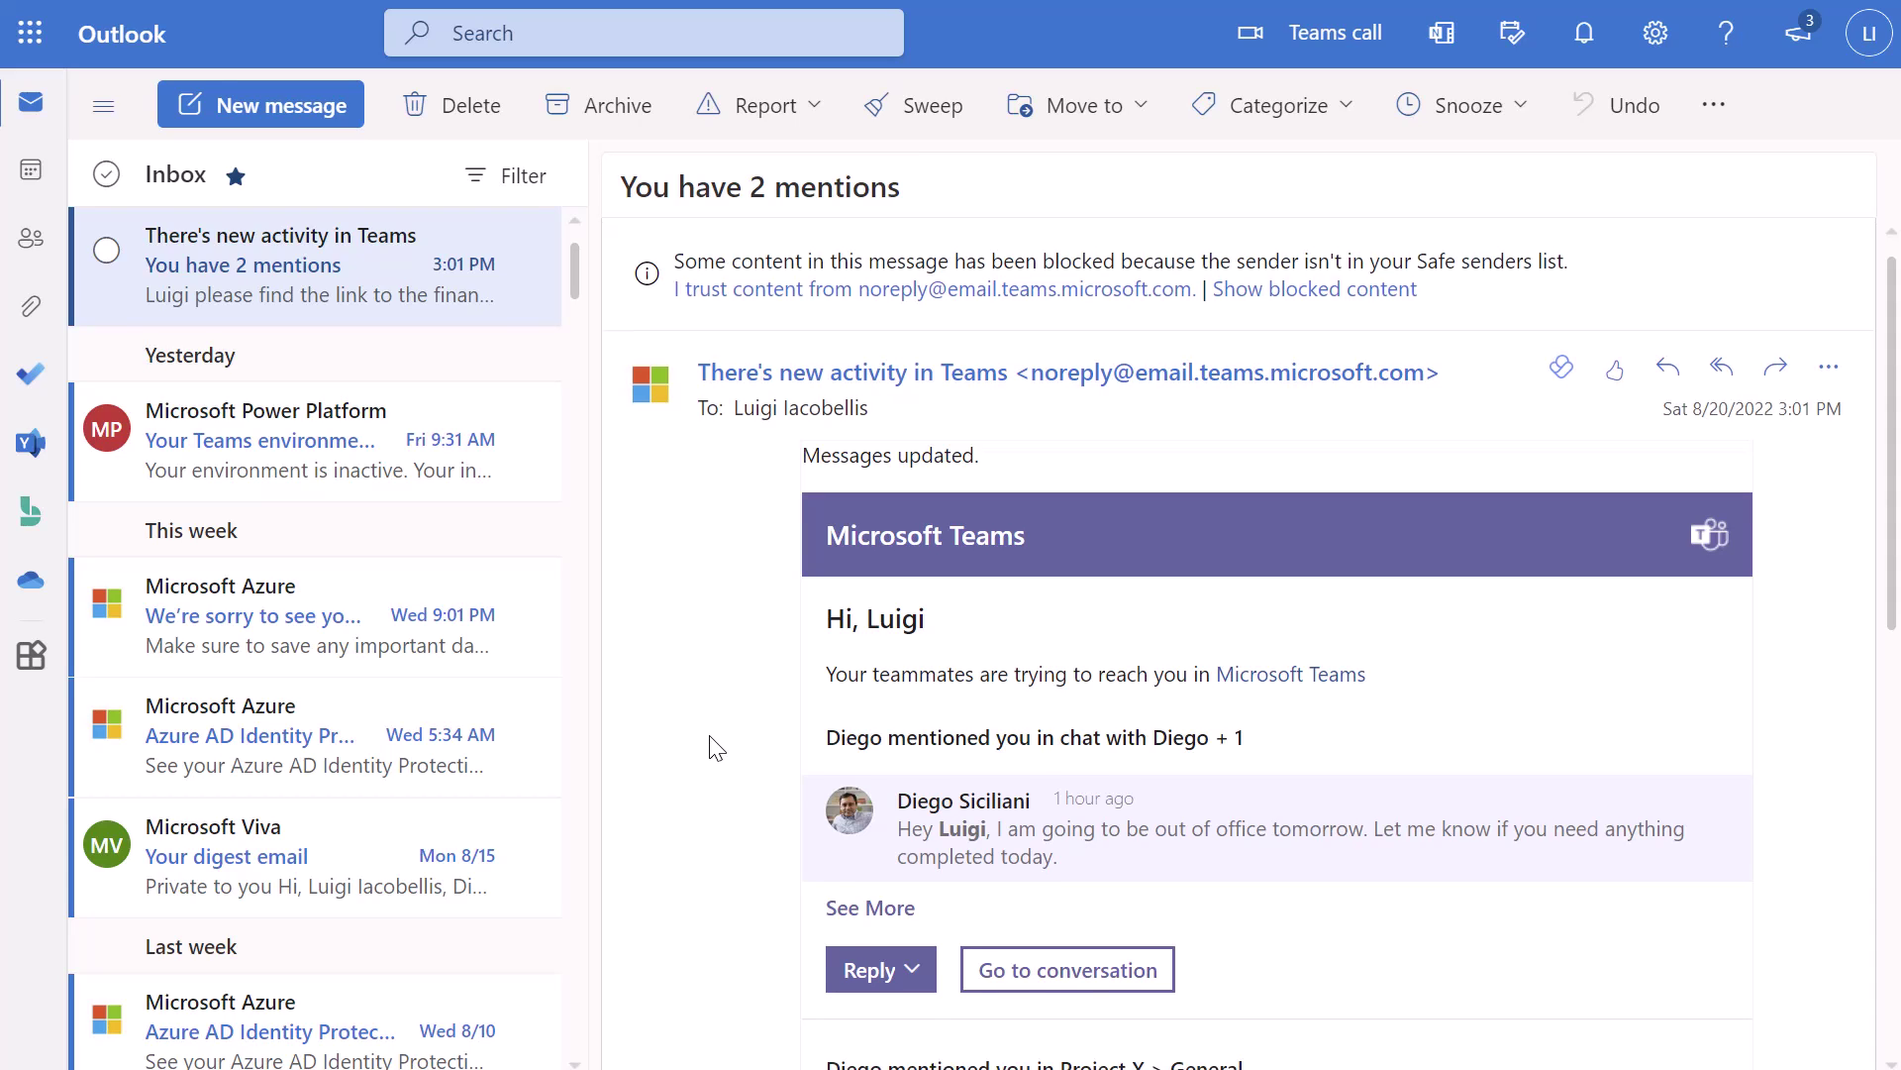
- Start an empty reply to the Project X mention in the Teams email and focus its text box
{"action": "scroll", "coordinate": [716, 747], "scroll_direction": "down", "scroll_amount": 4}
{"action": "scroll", "coordinate": [716, 743], "scroll_direction": "down", "scroll_amount": 1}
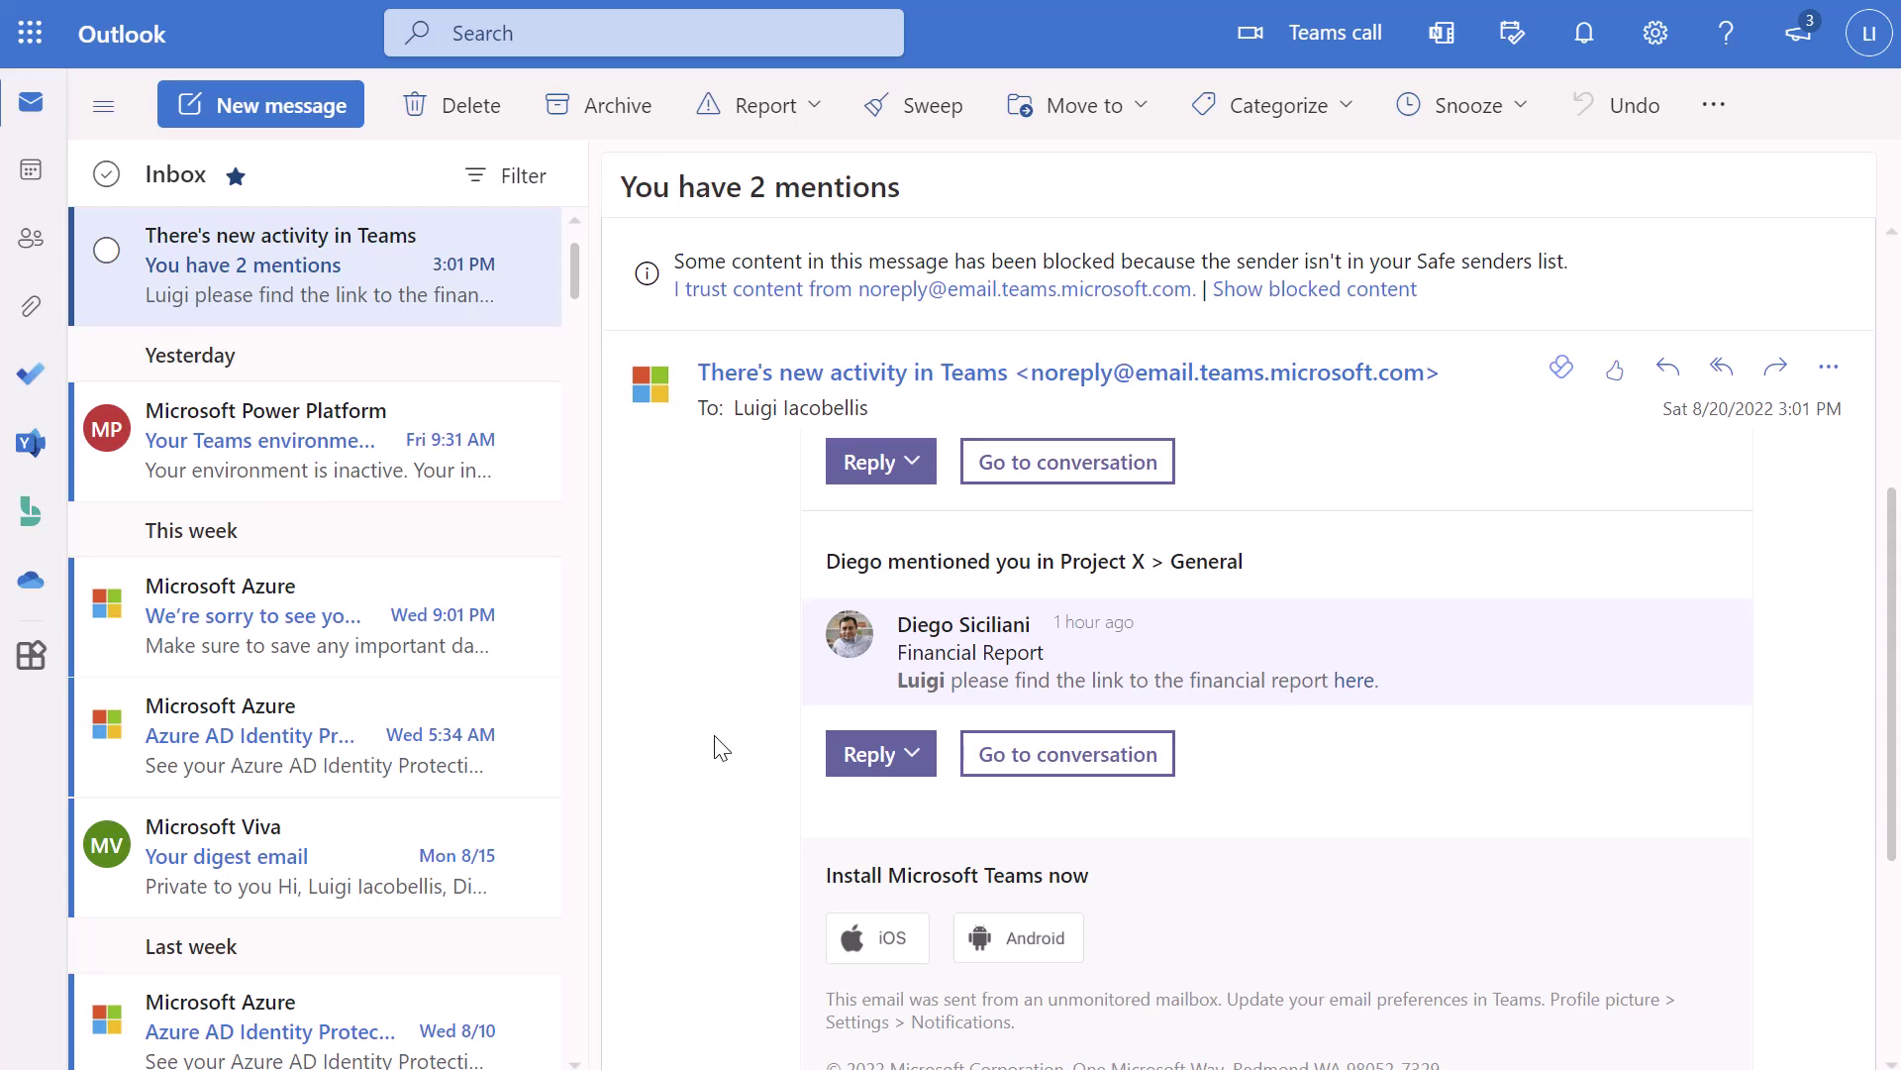
{"action": "scroll", "coordinate": [722, 749], "scroll_direction": "up", "scroll_amount": 3}
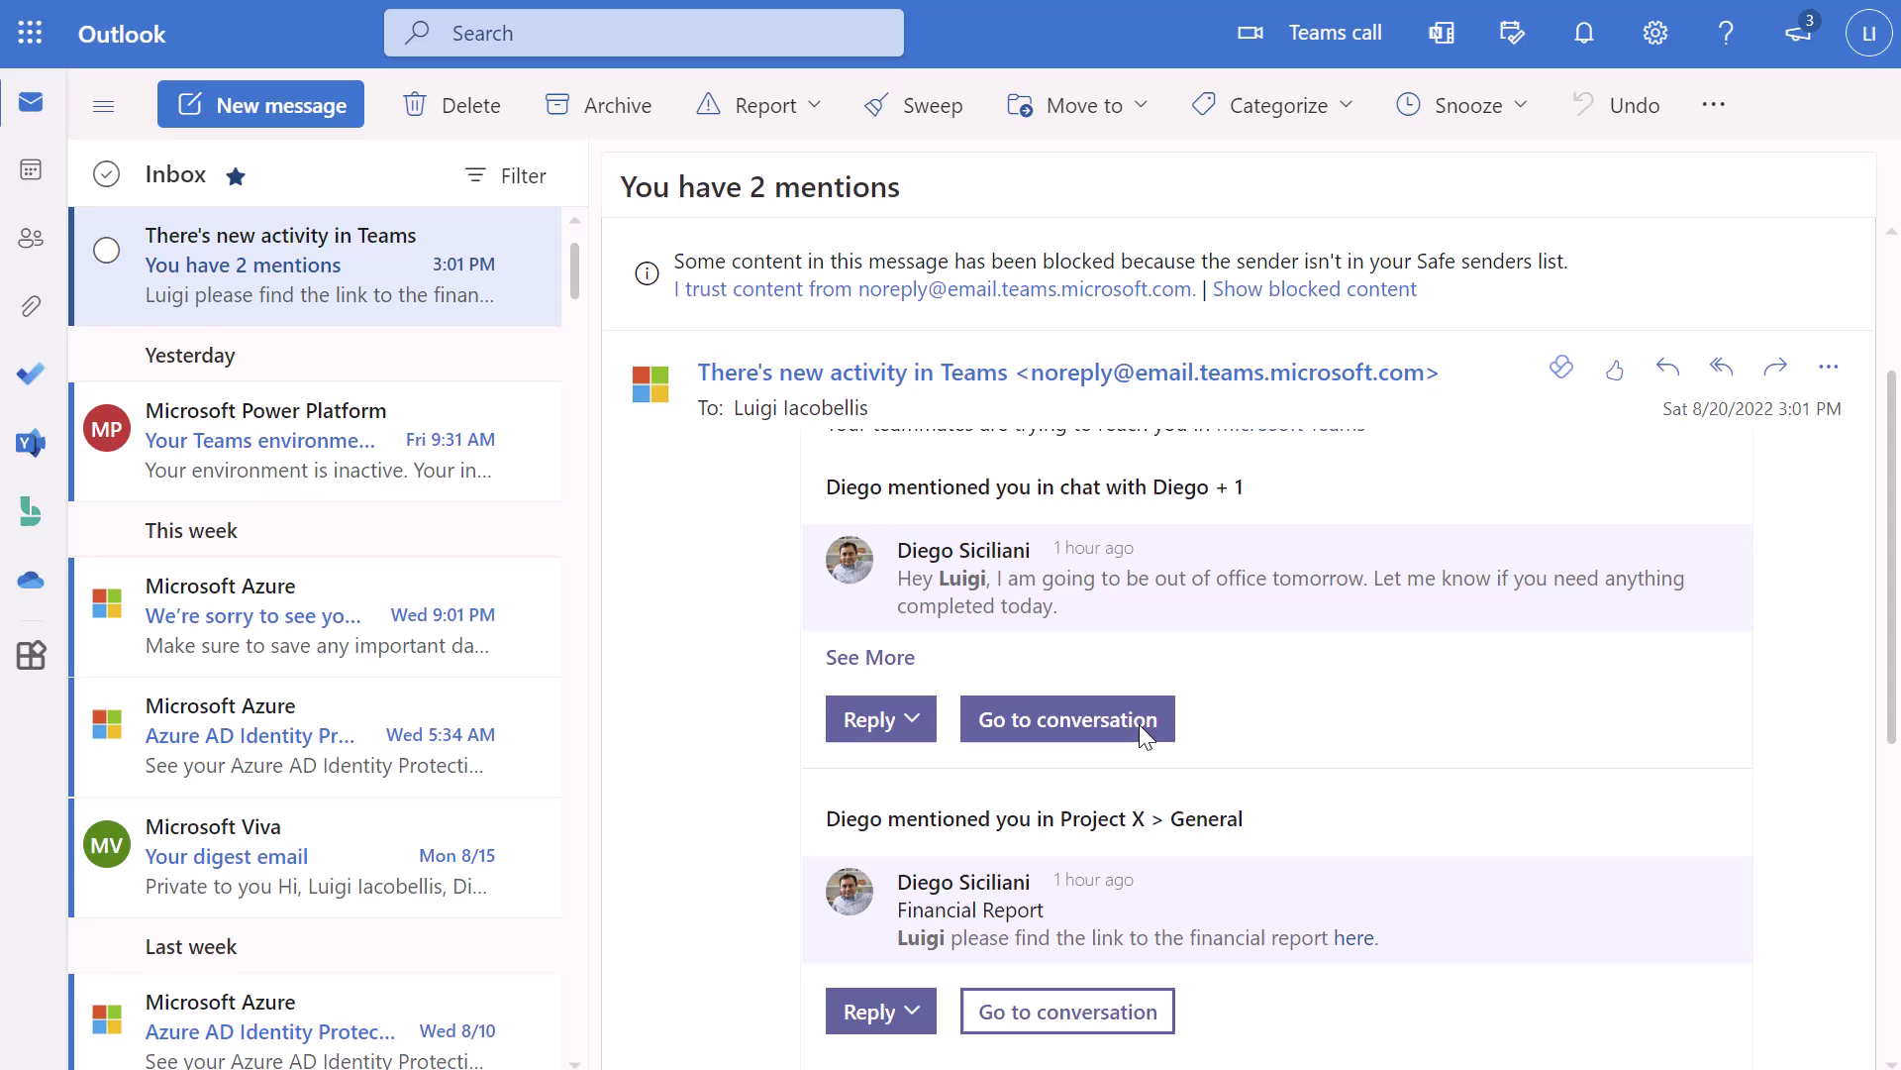
{"action": "scroll", "coordinate": [909, 728], "scroll_direction": "down", "scroll_amount": 3}
{"action": "left_click", "coordinate": [909, 730]}
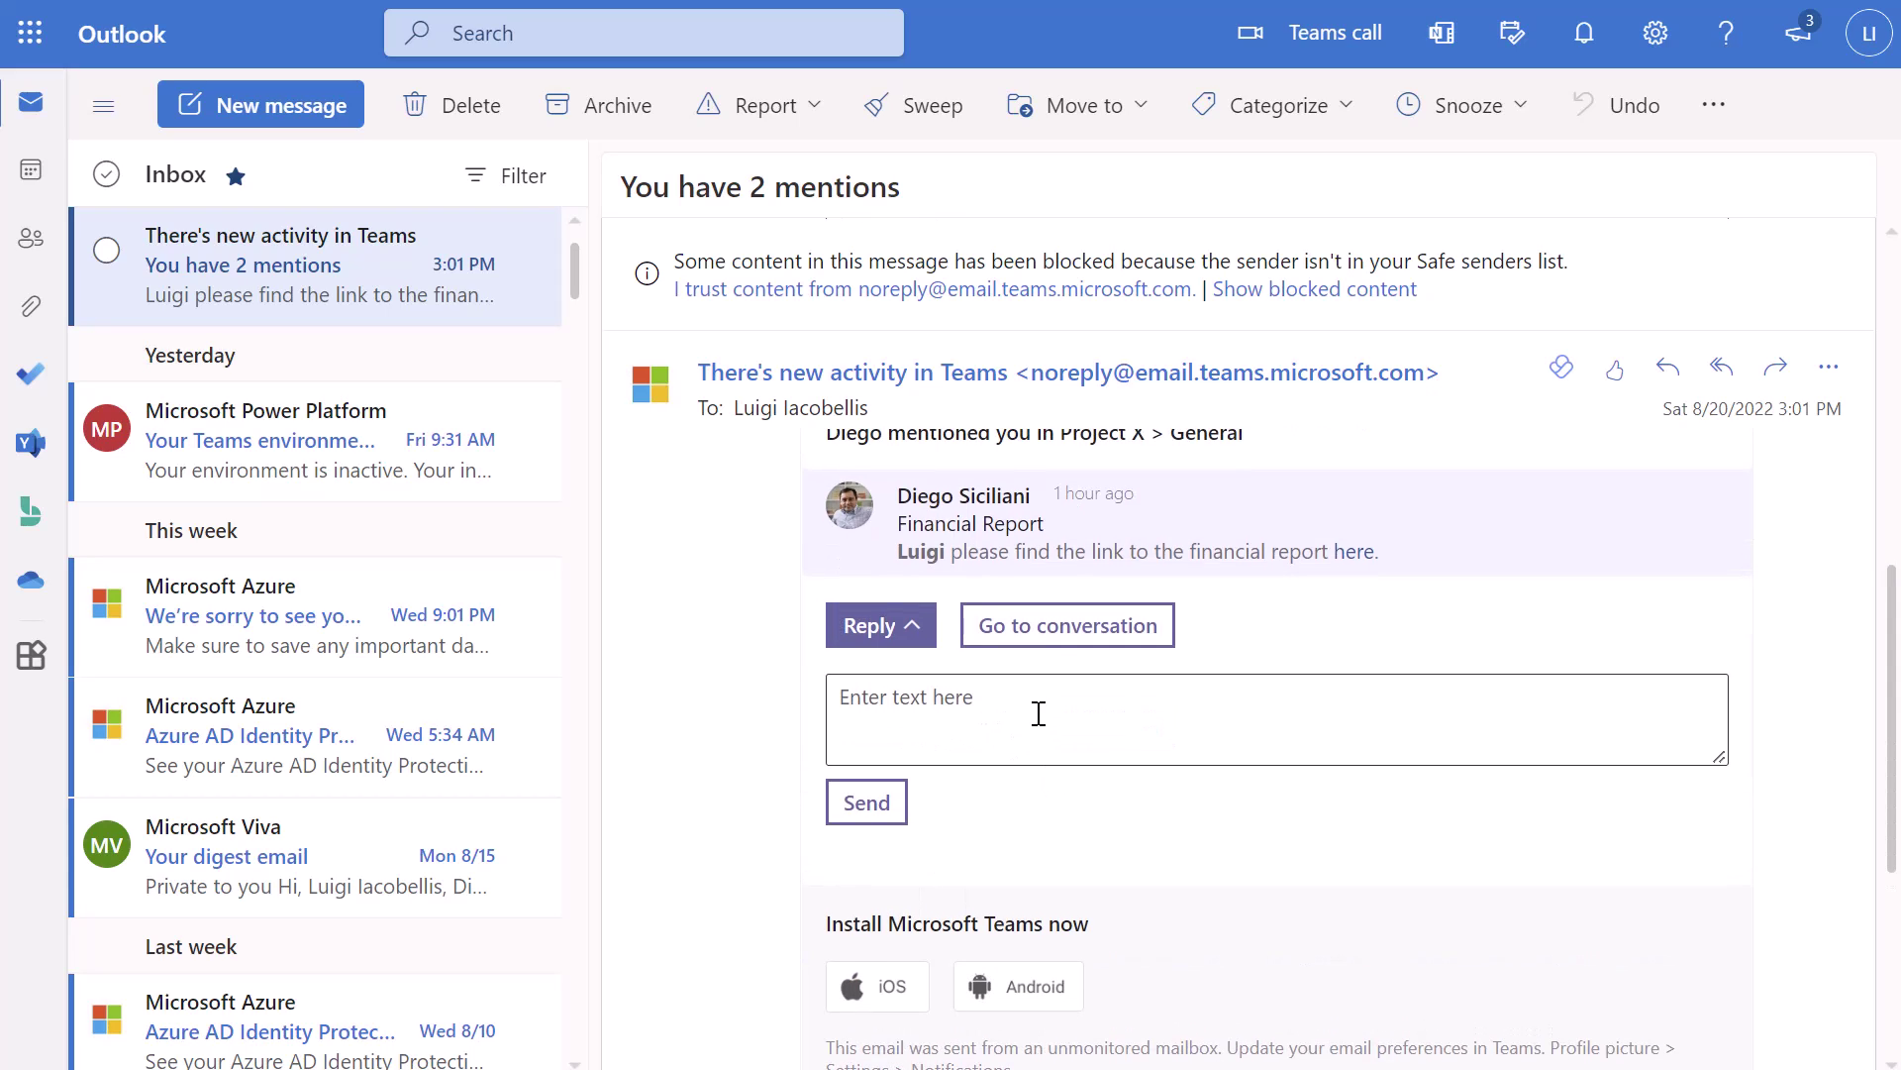
{"action": "left_click", "coordinate": [1035, 712]}
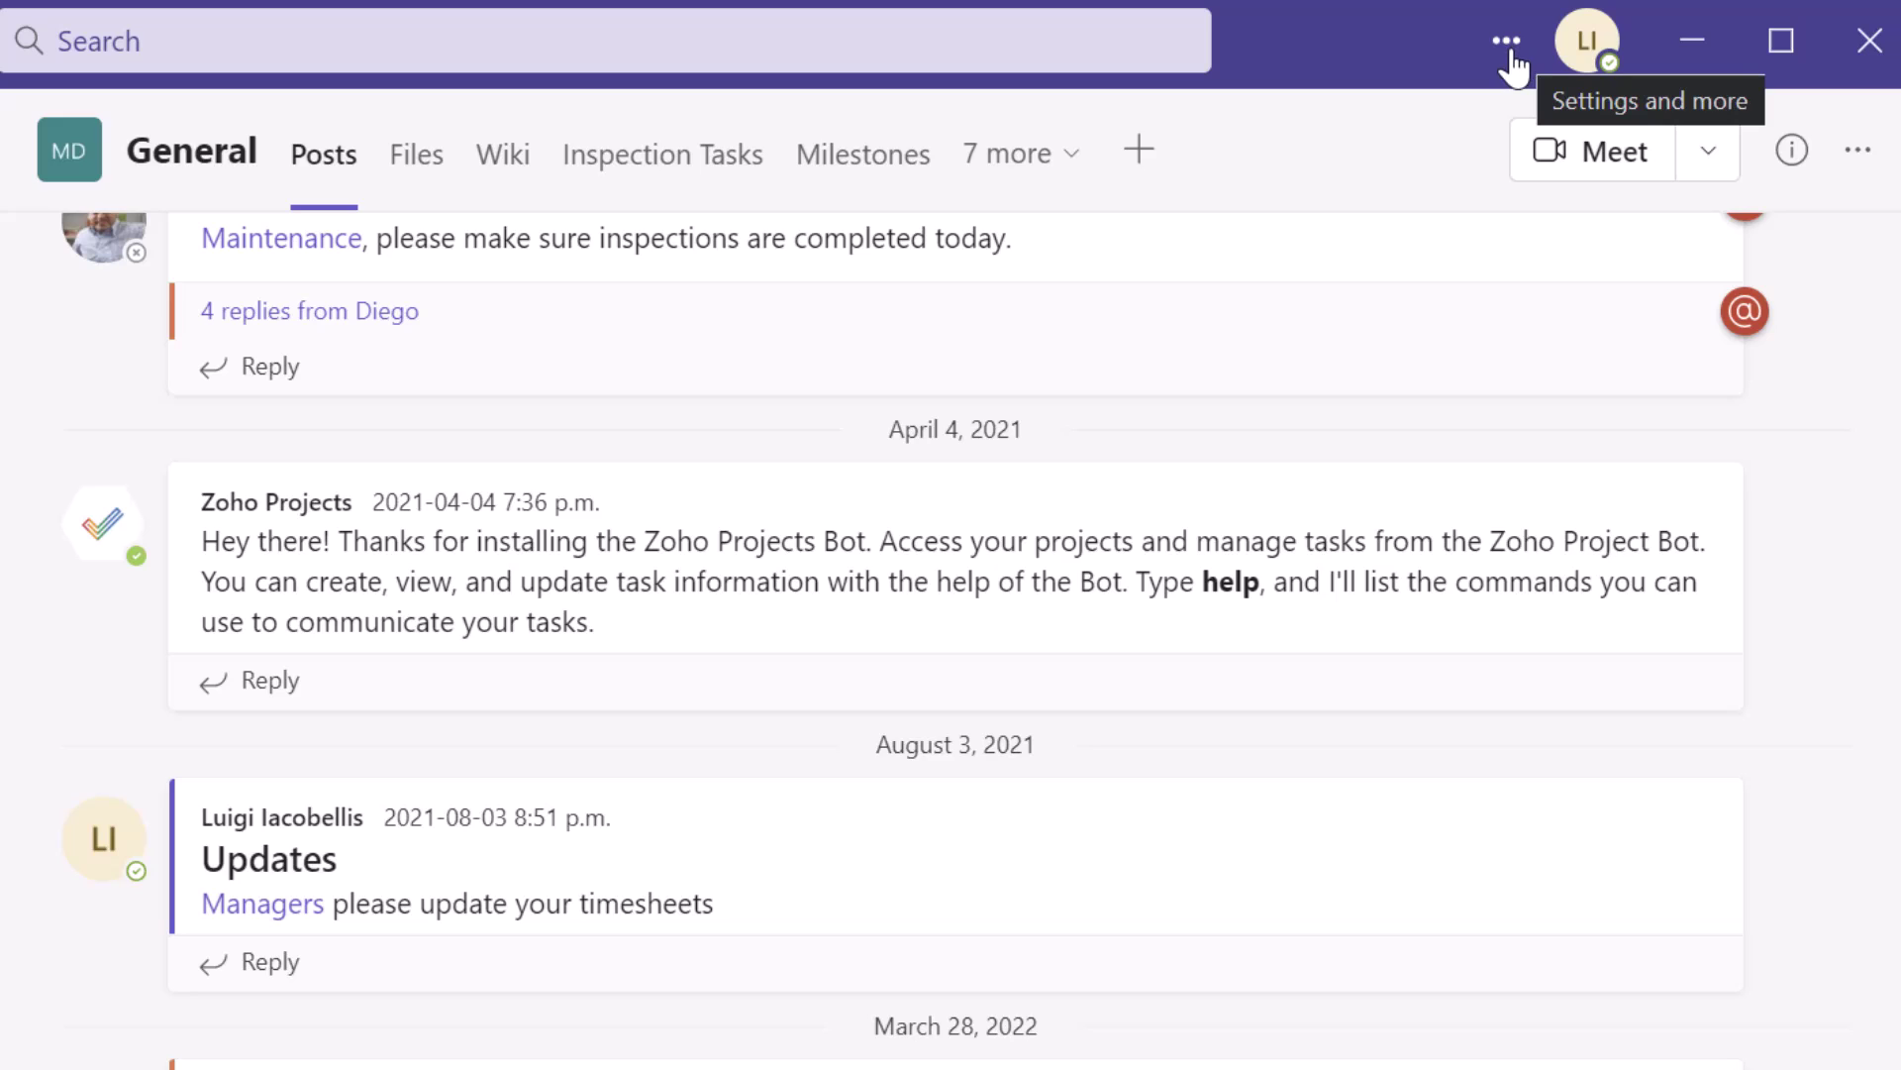
- Open the Teams Settings and more '...' menu from the title bar
{"action": "left_click", "coordinate": [1506, 45]}
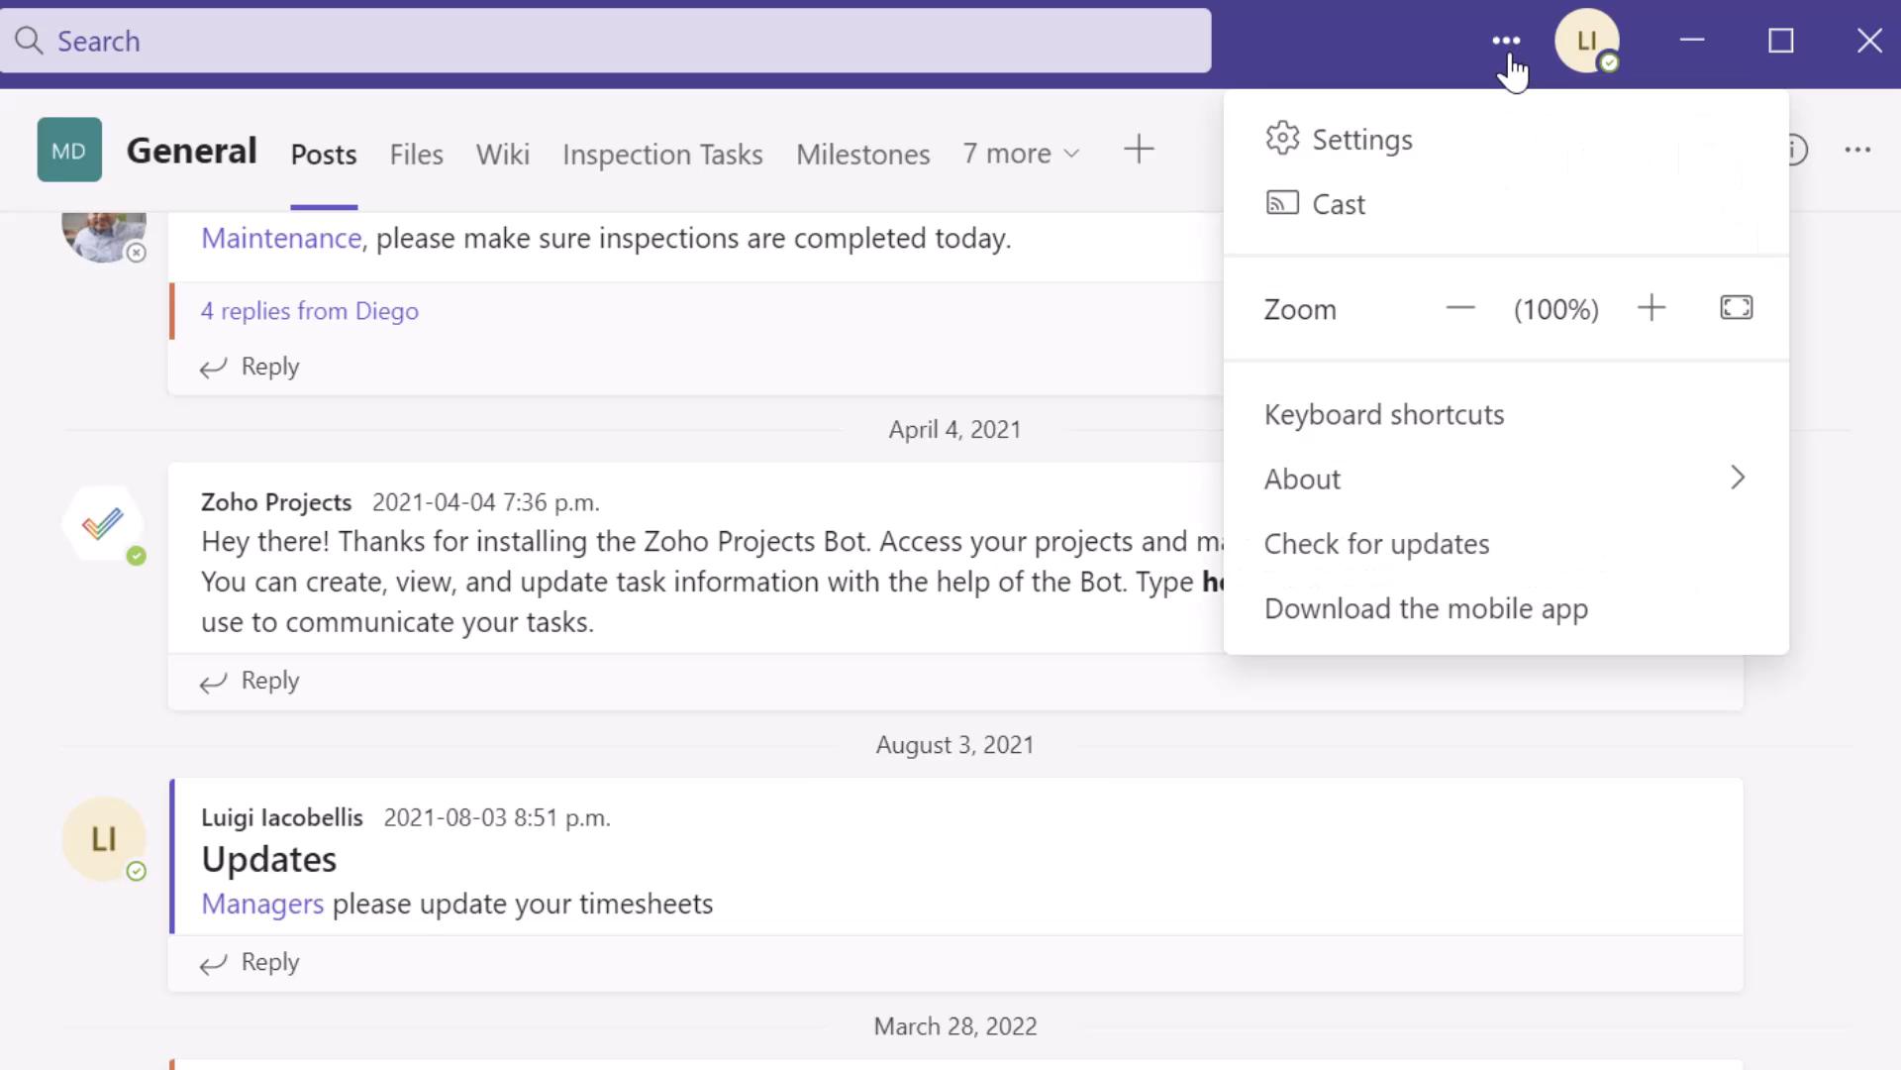
- Open Teams Settings to the Notifications page, showing missed activity emails at Once every 10 mins
{"action": "left_click", "coordinate": [1470, 151]}
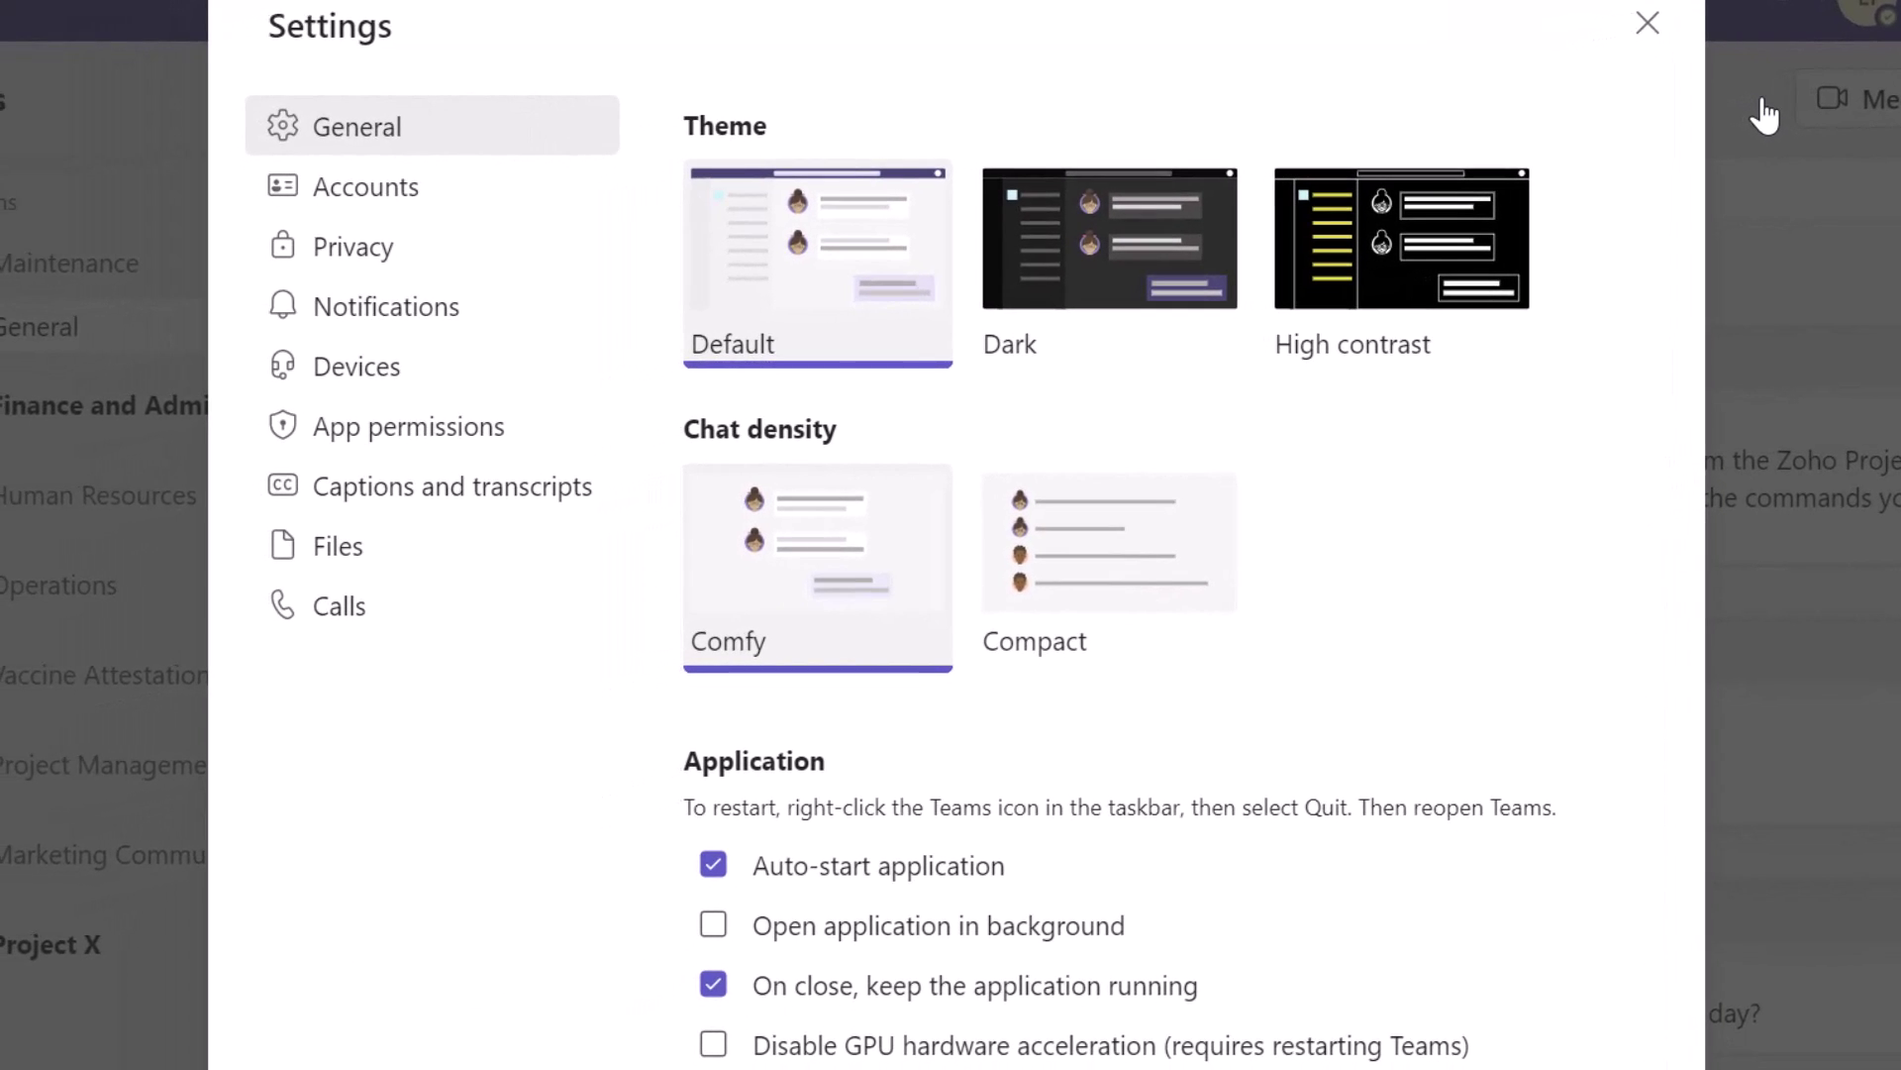
{"action": "left_click", "coordinate": [441, 340]}
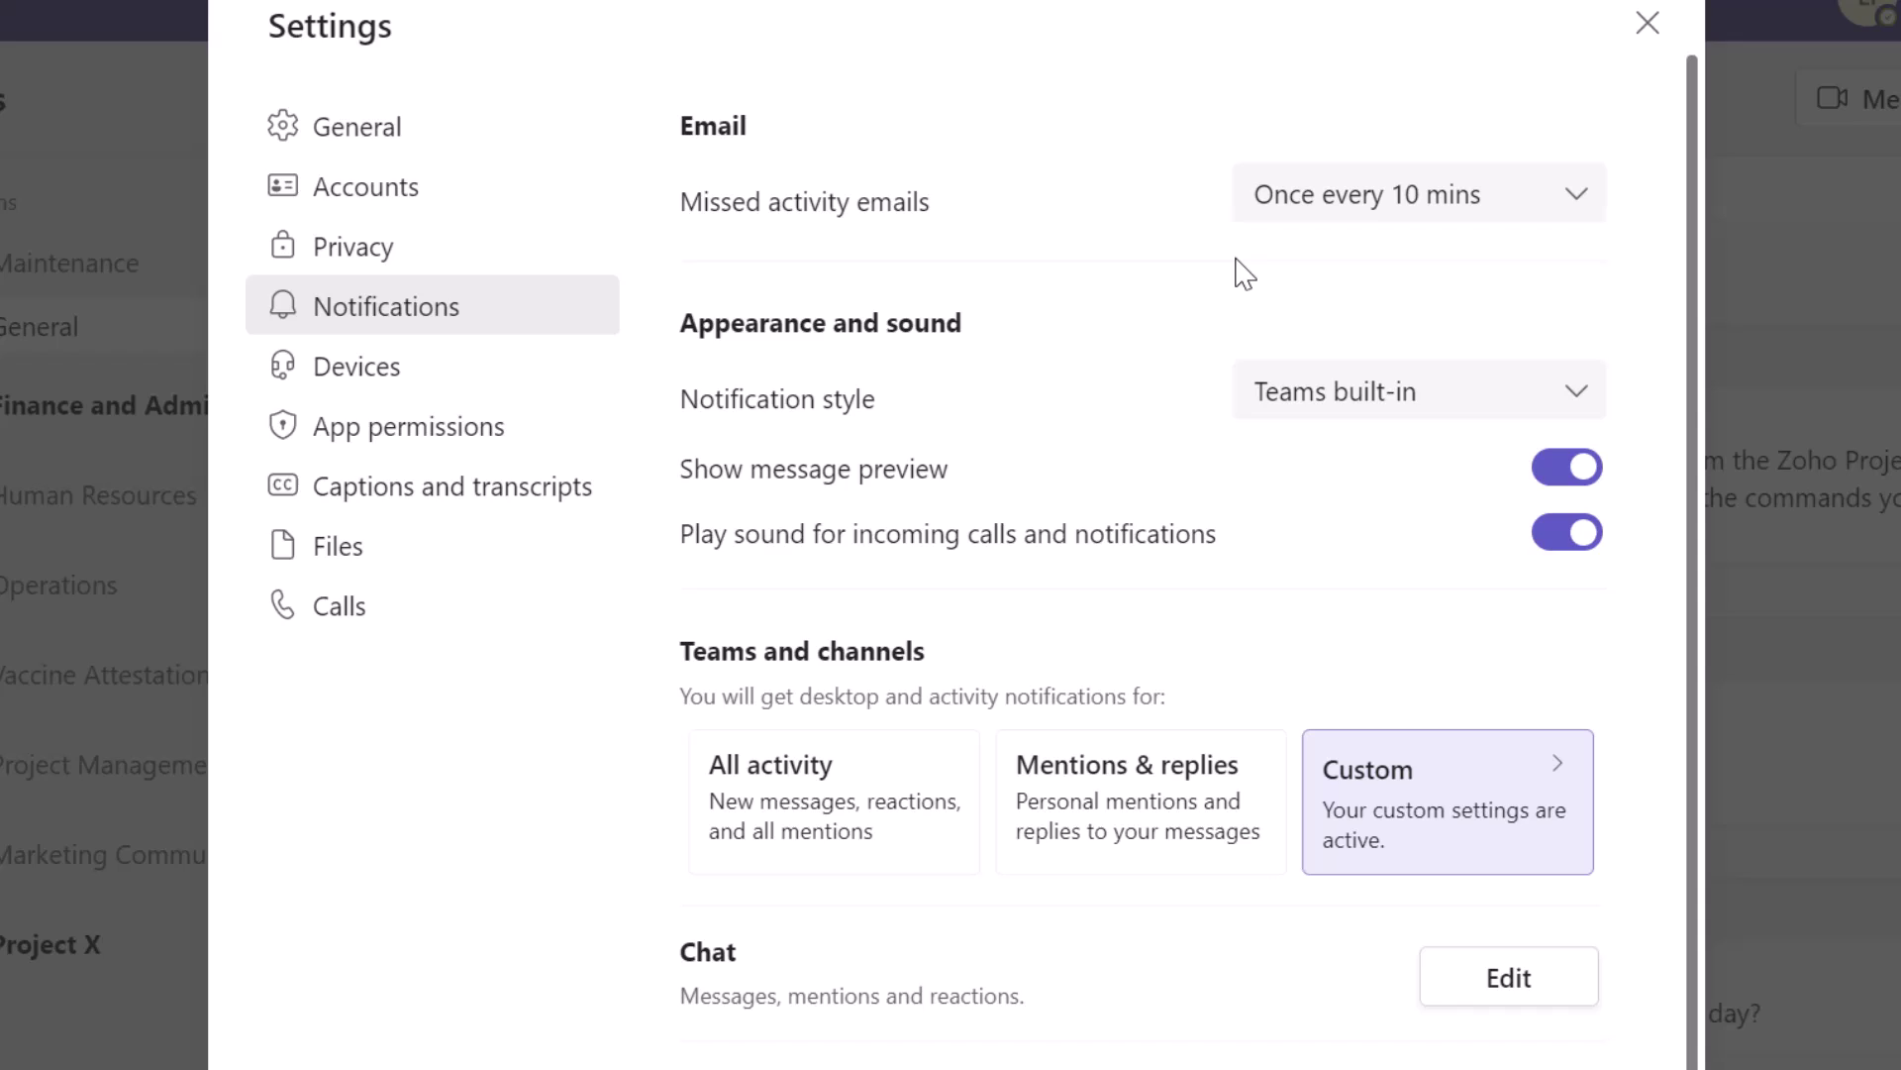
- Change Missed activity emails from Once every 10 mins to Off and close Settings
{"action": "left_click", "coordinate": [1575, 198]}
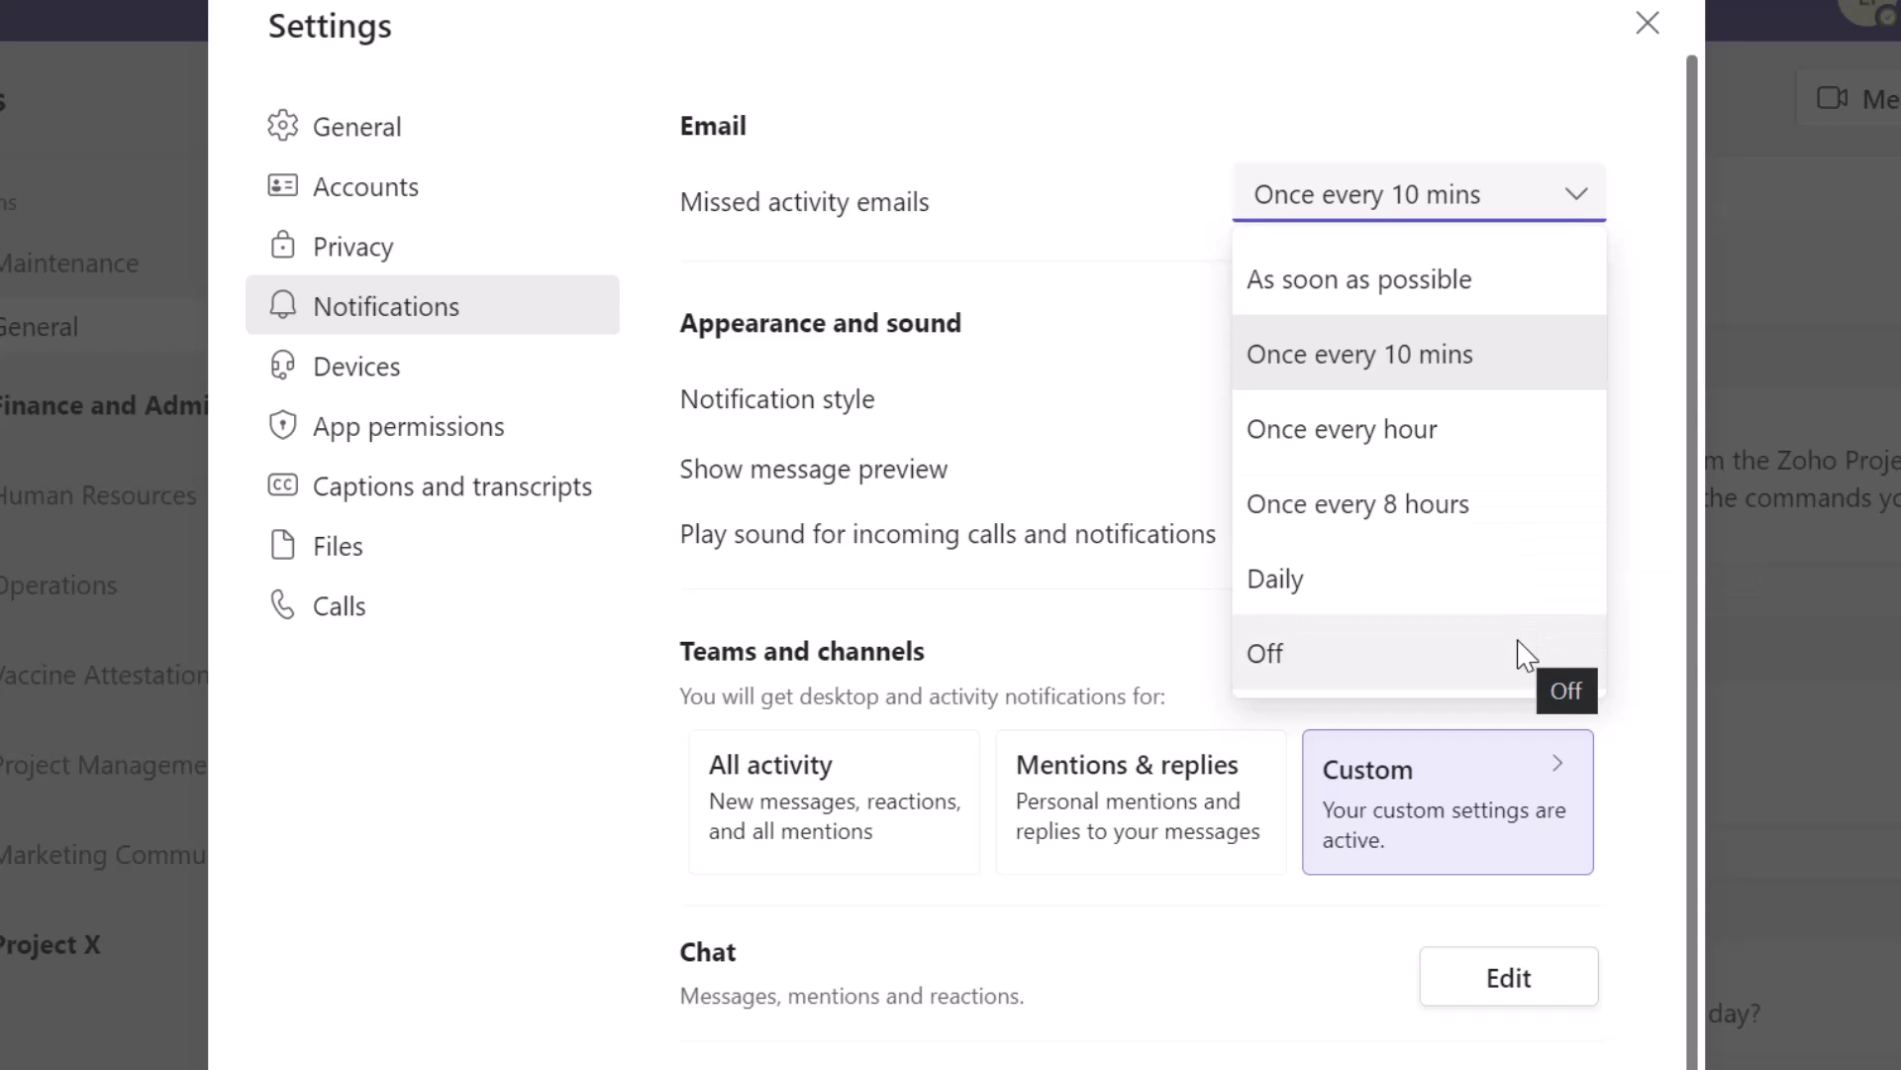
{"action": "left_click", "coordinate": [1464, 666]}
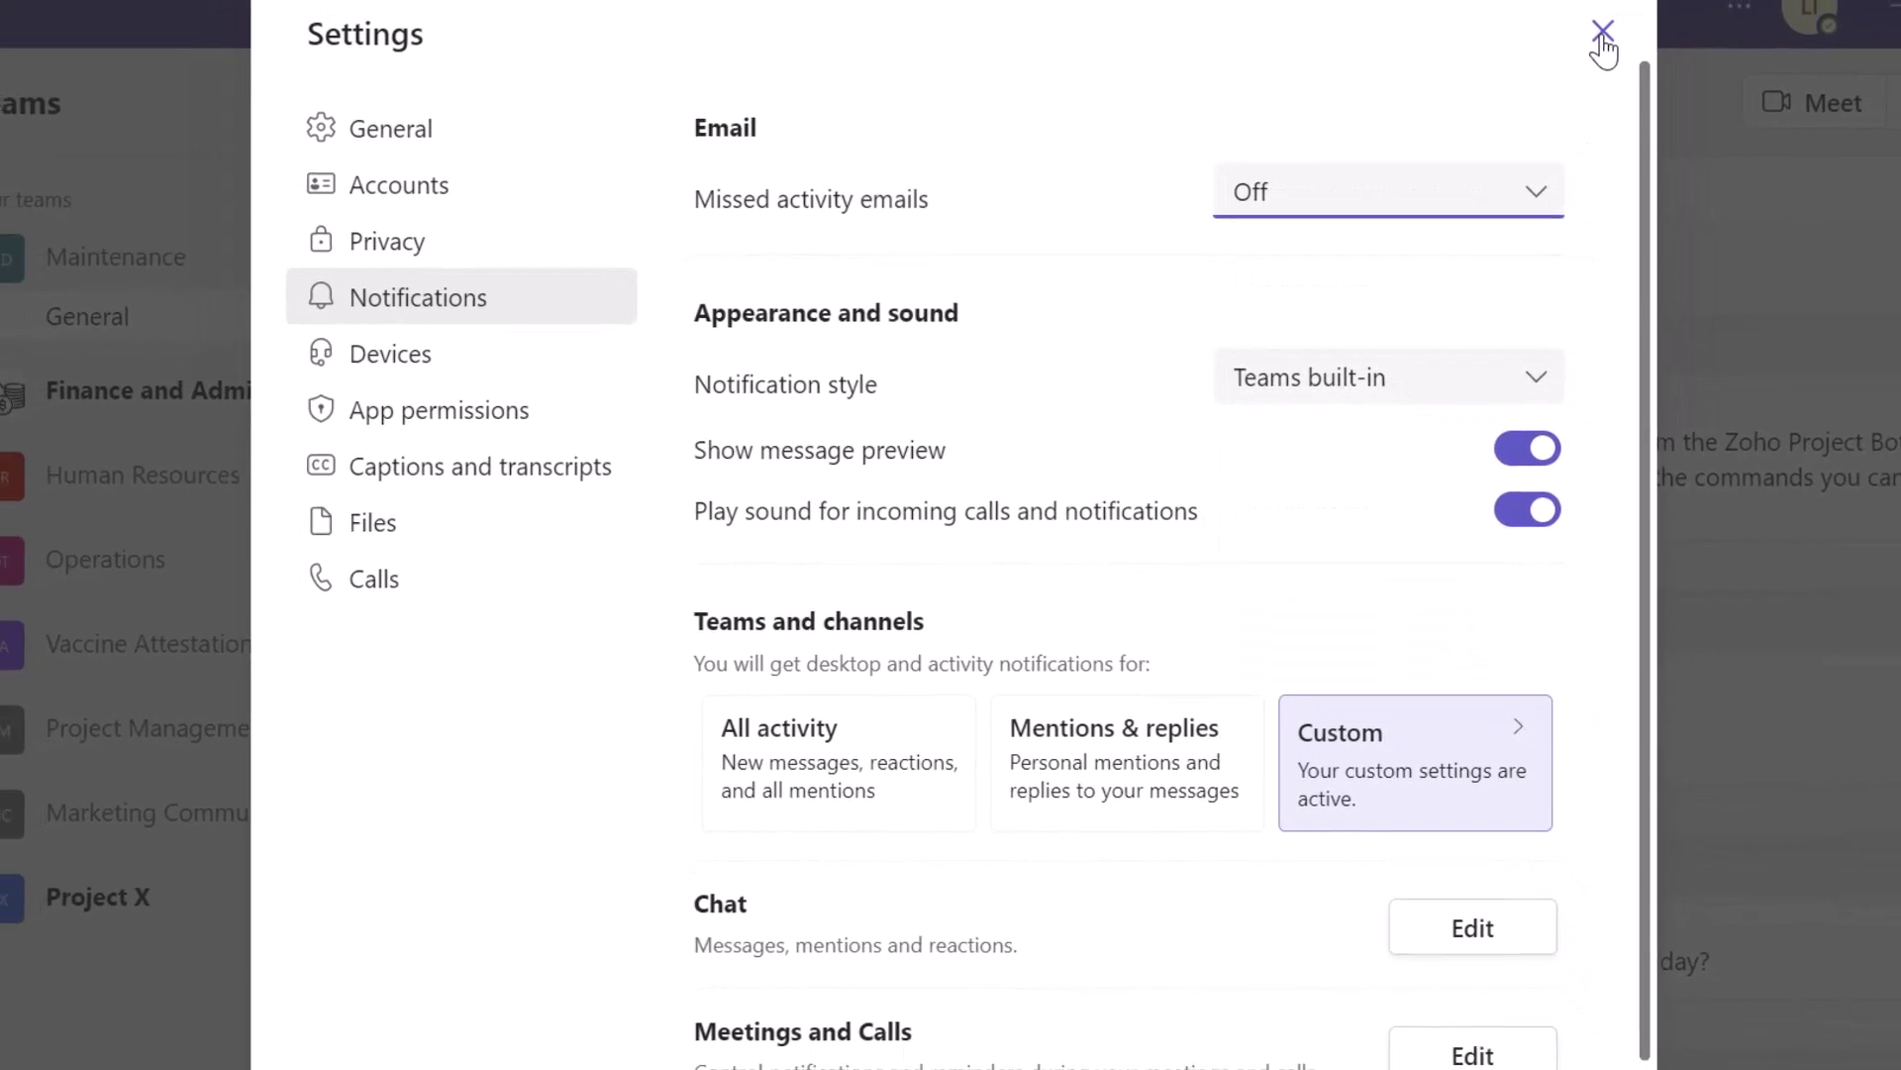
{"action": "left_click", "coordinate": [1647, 22]}
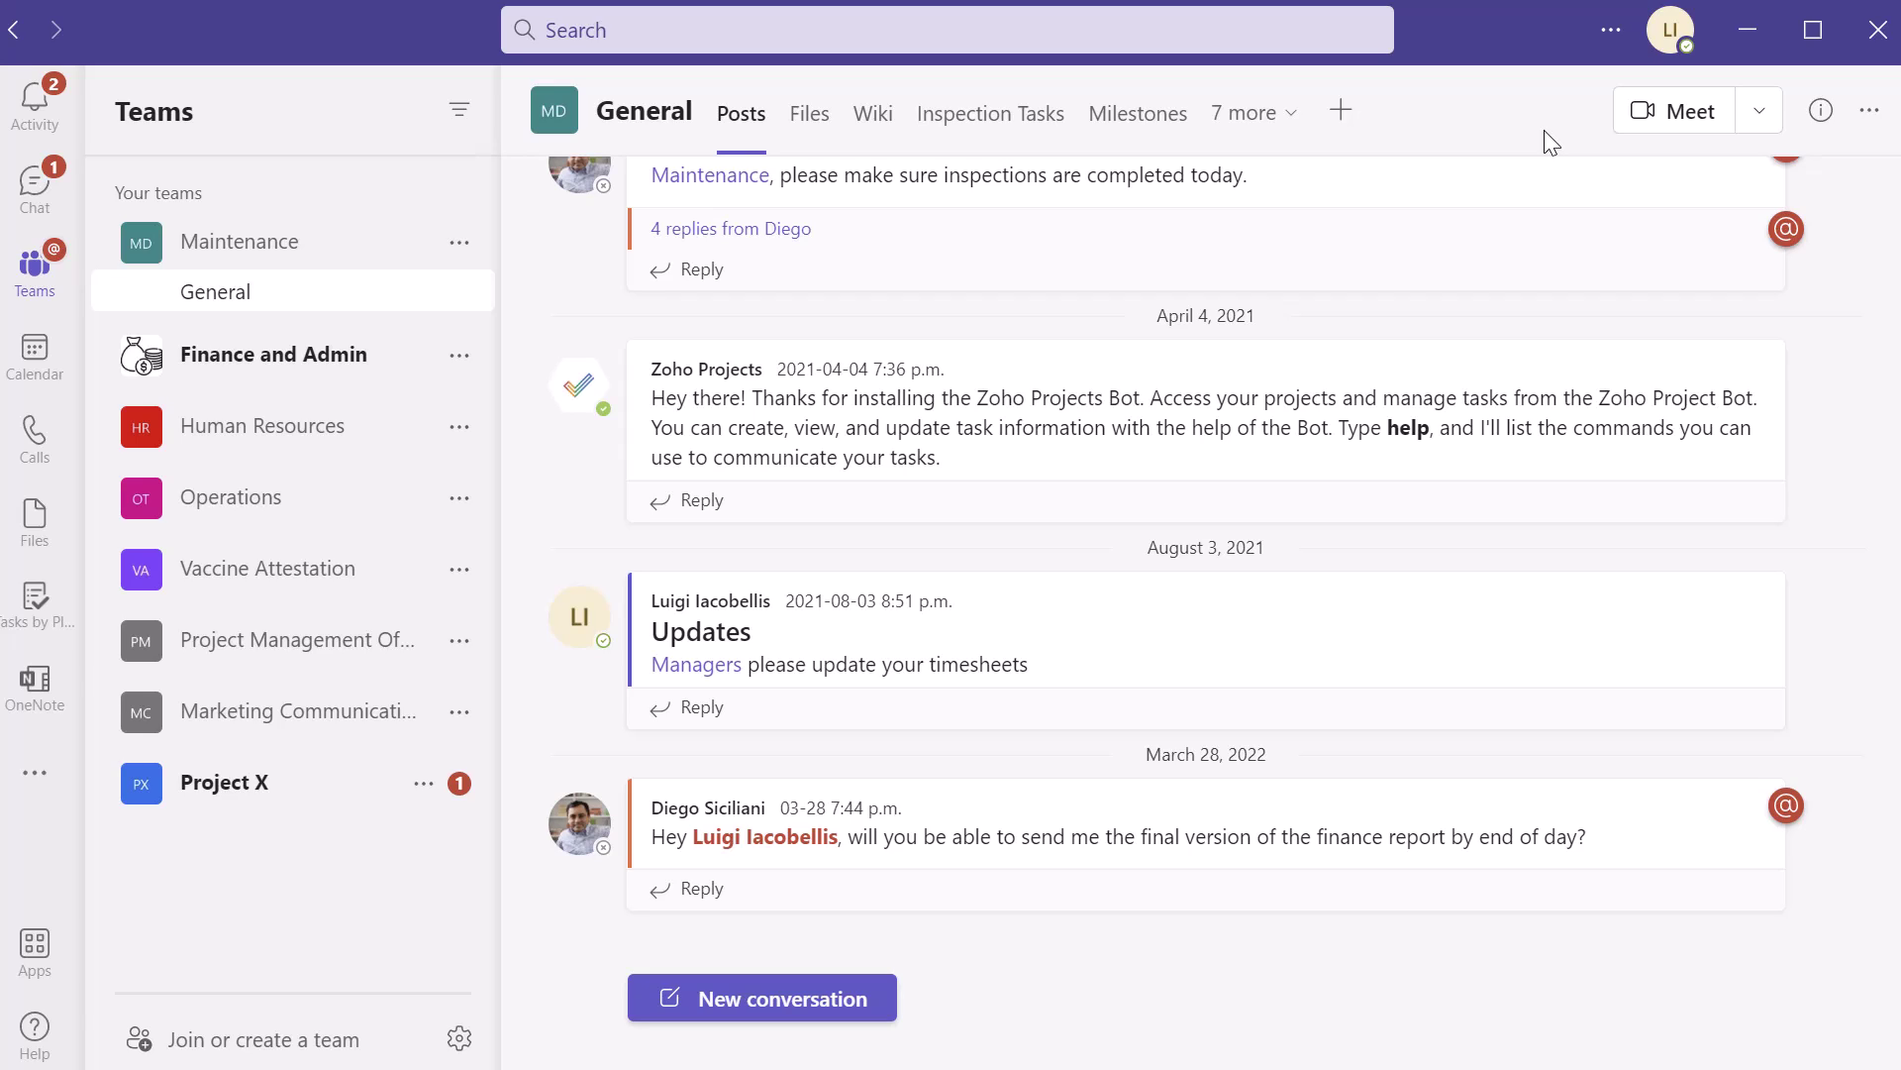
- Reopen Settings > Notifications and confirm Missed activity emails still shows Off
{"action": "left_click", "coordinate": [1613, 31]}
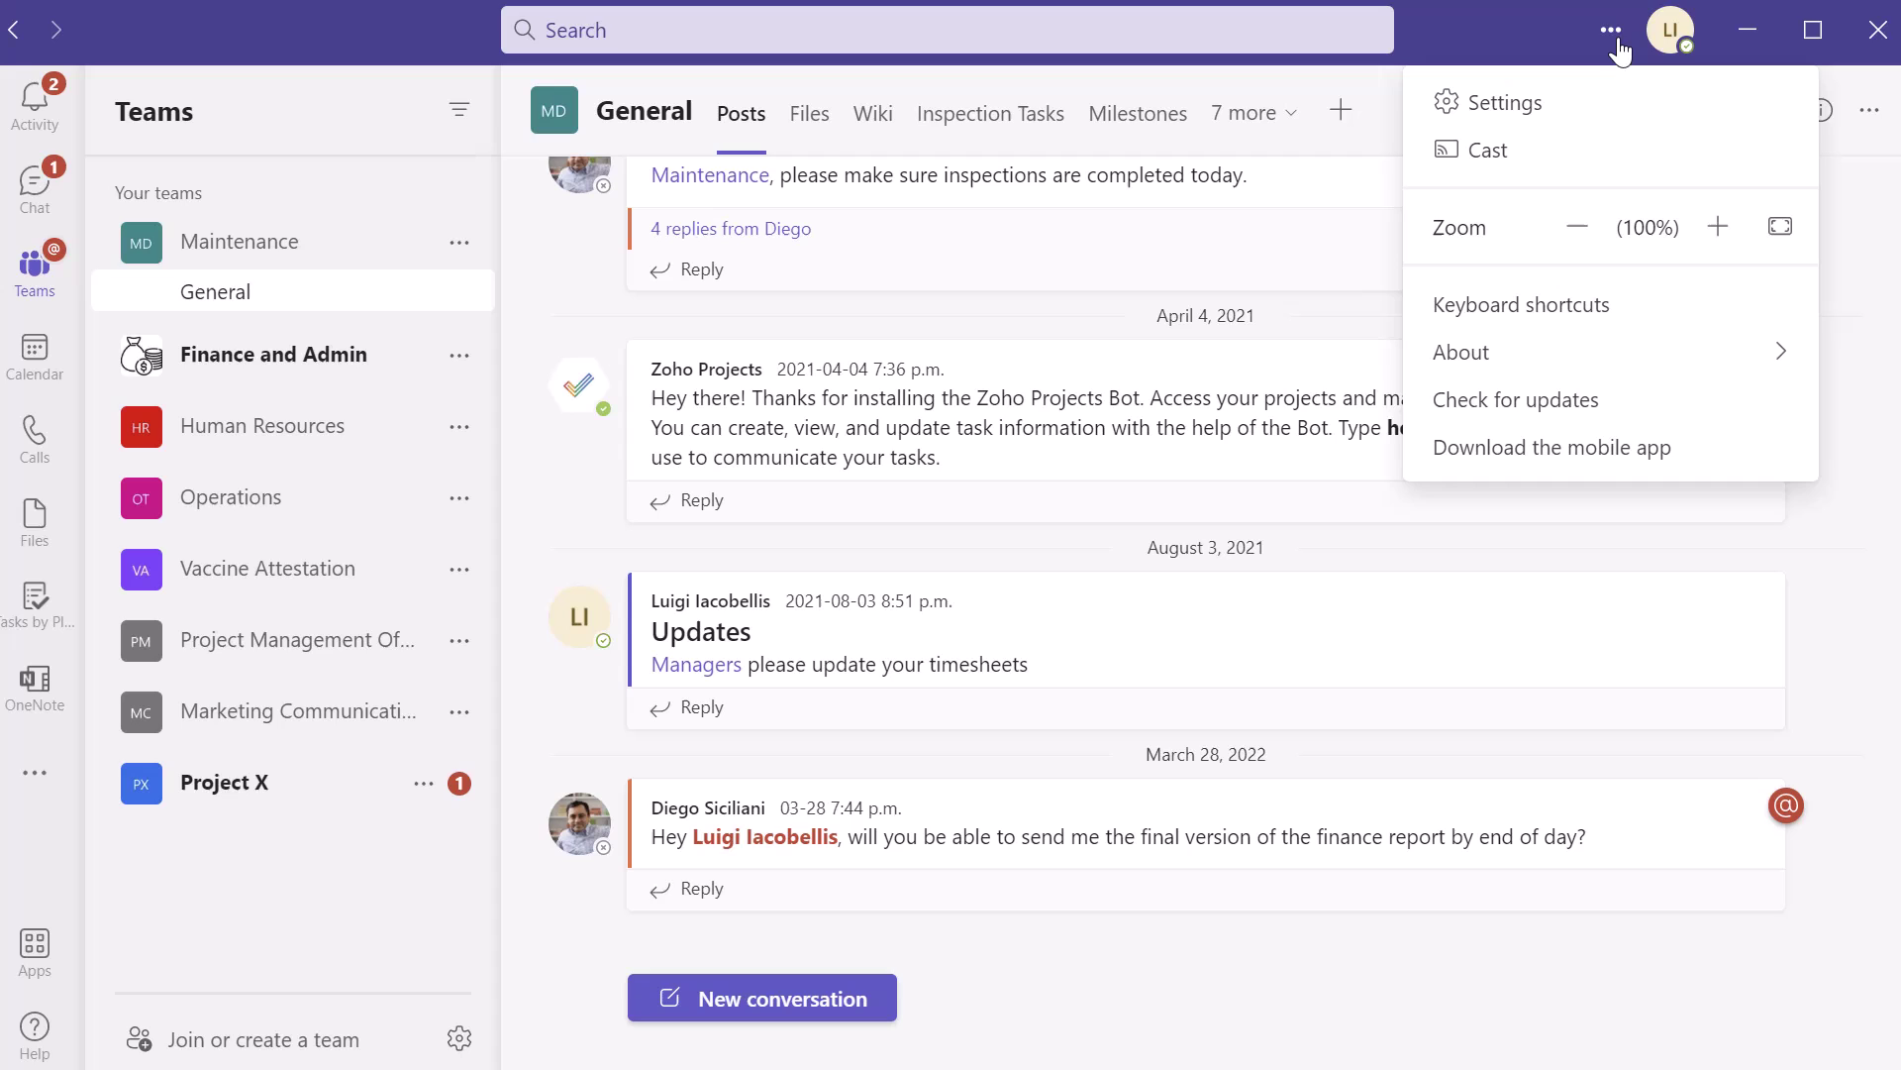
{"action": "left_click", "coordinate": [1612, 103]}
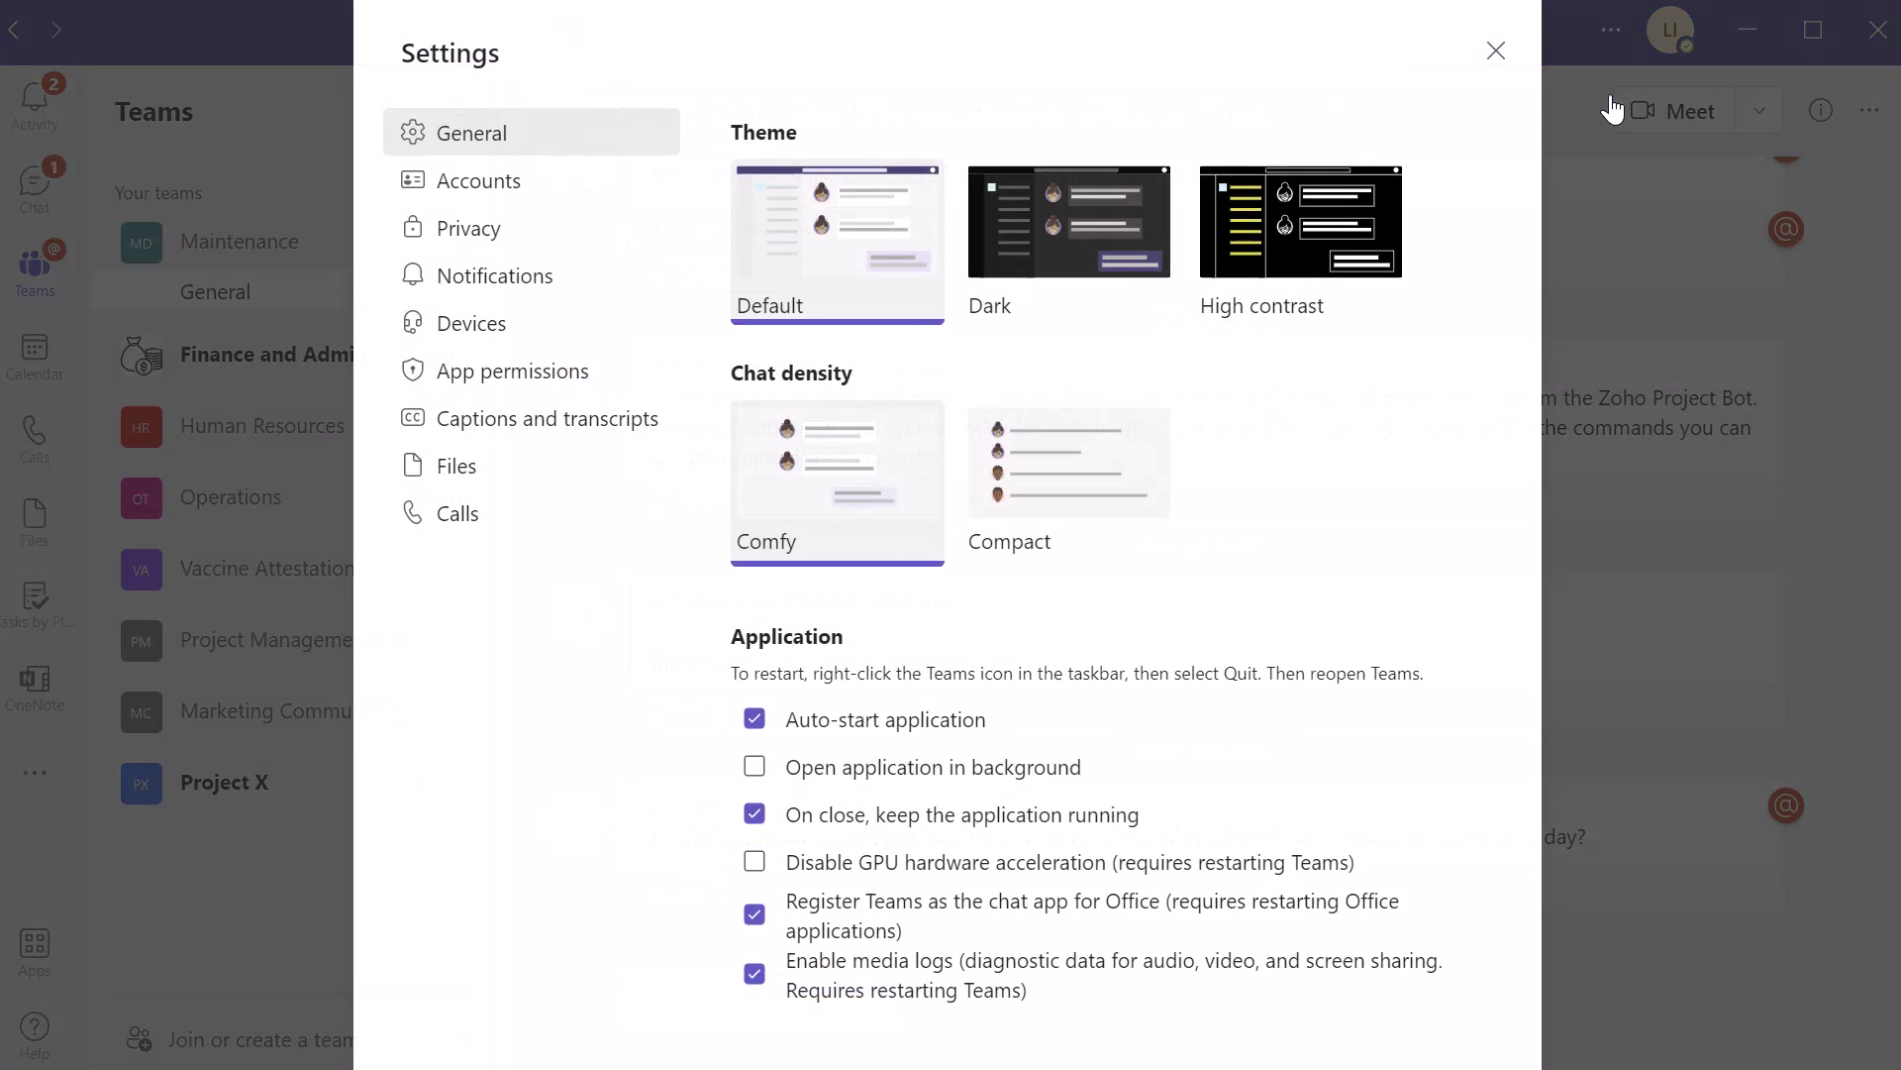
{"action": "left_click", "coordinate": [545, 287]}
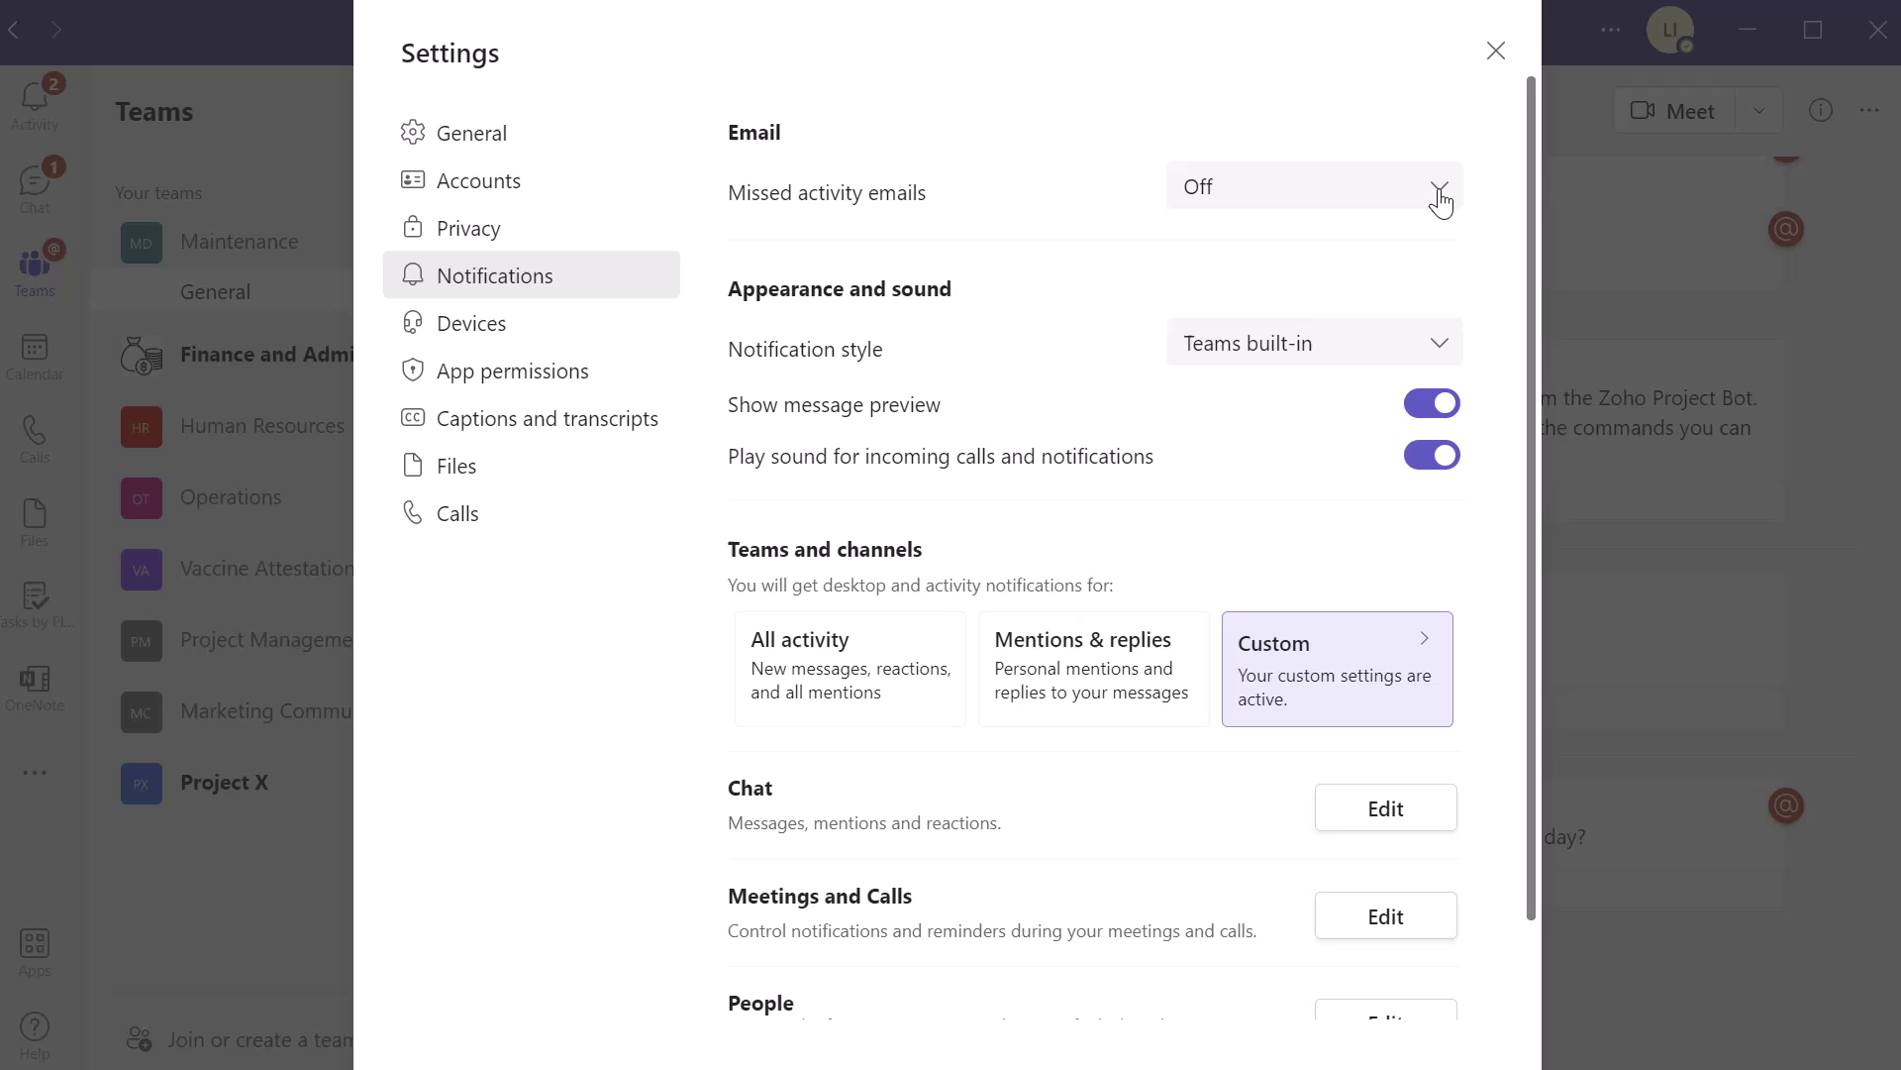
{"action": "left_click", "coordinate": [1440, 198]}
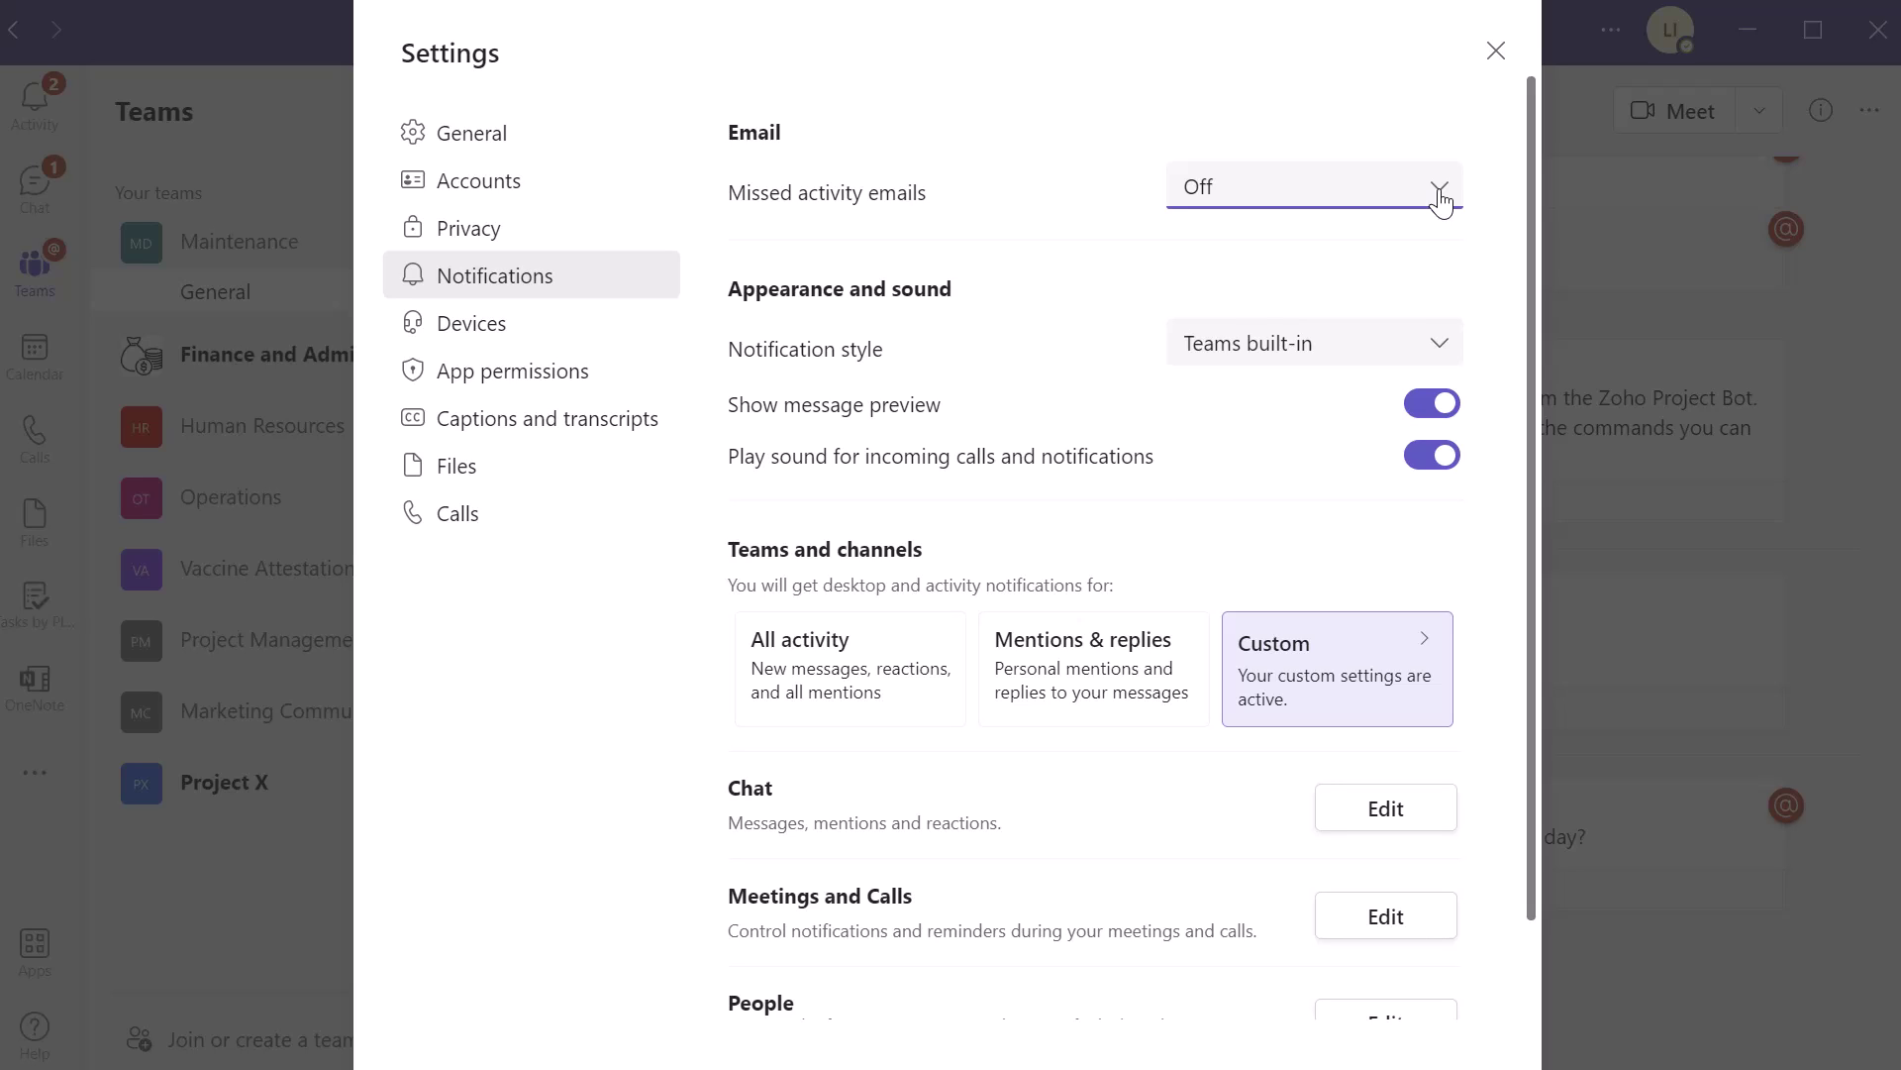